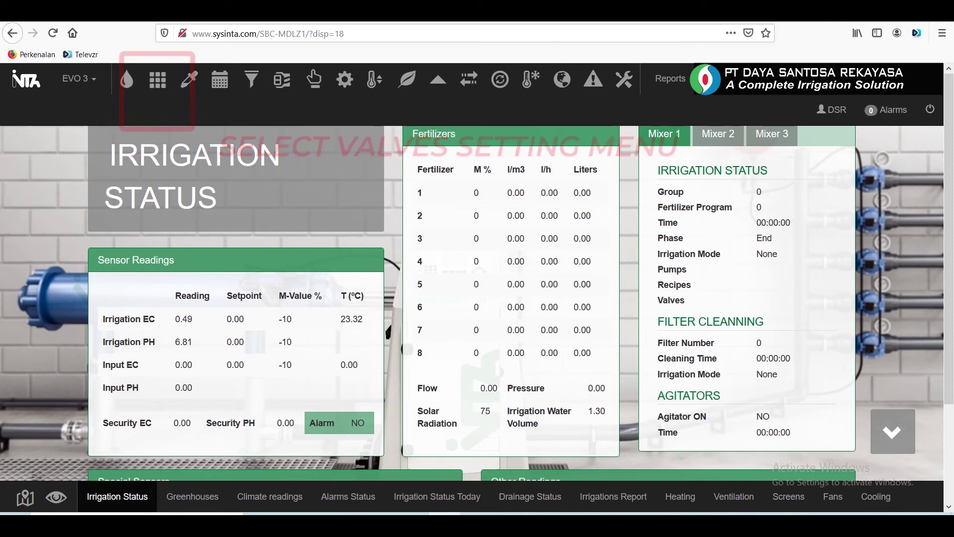
# Open the valves settings, look over the valve rows of irrigation group 1, and switch to irrigation group 16.
pyautogui.click(158, 79)
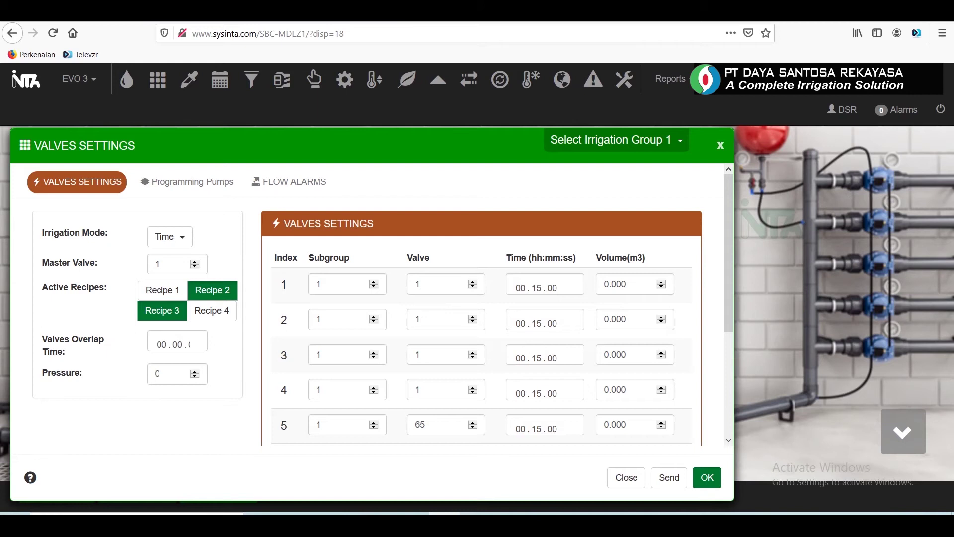
pyautogui.scroll(-3, 596, 283)
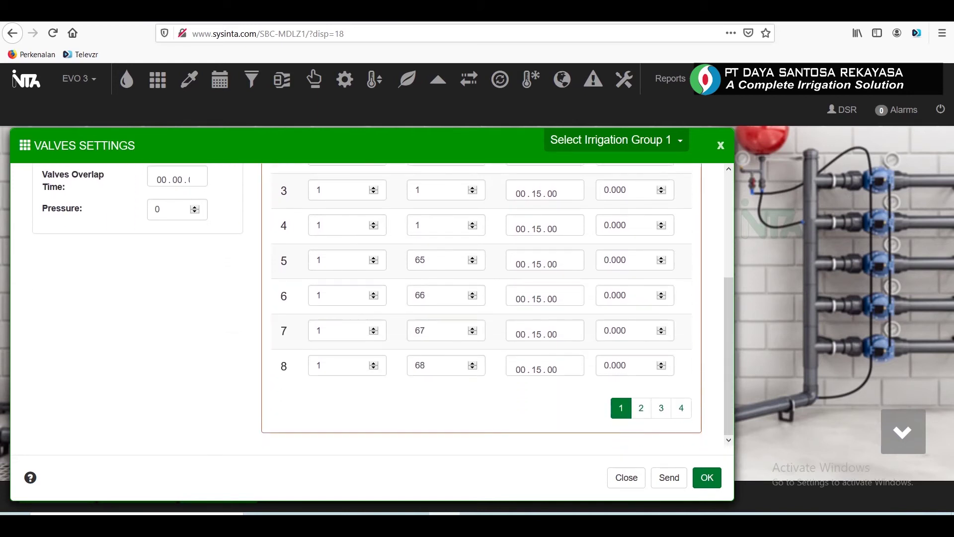
pyautogui.scroll(3, 572, 308)
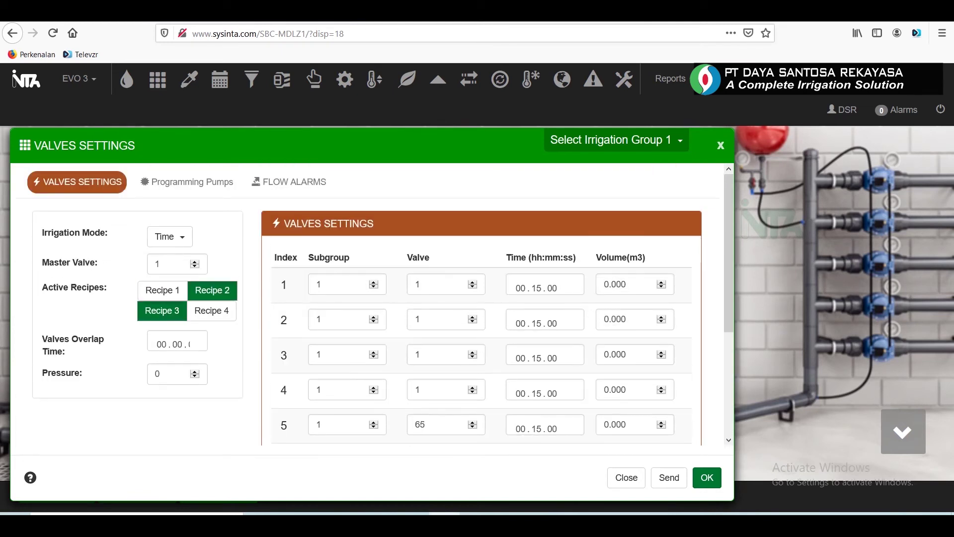
pyautogui.scroll(-3, 546, 261)
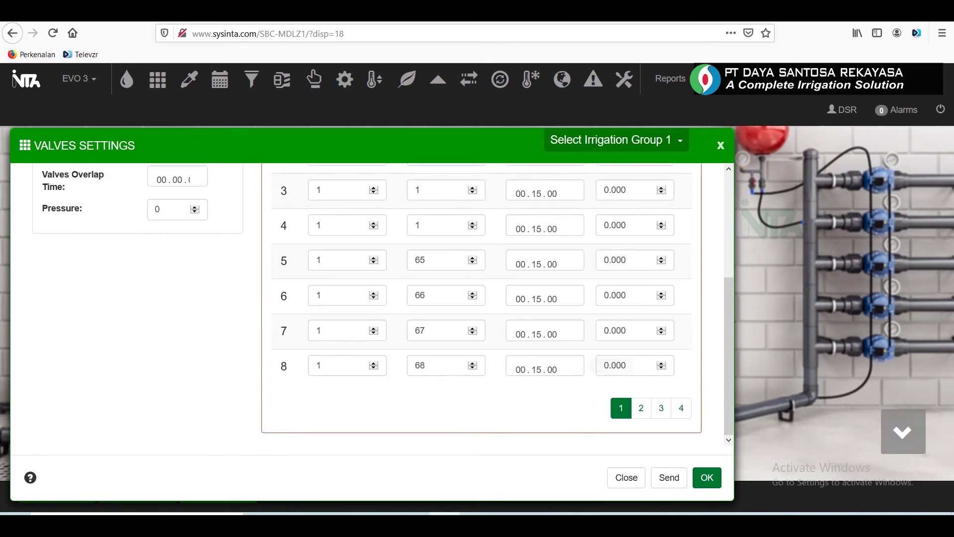
pyautogui.scroll(2, 547, 368)
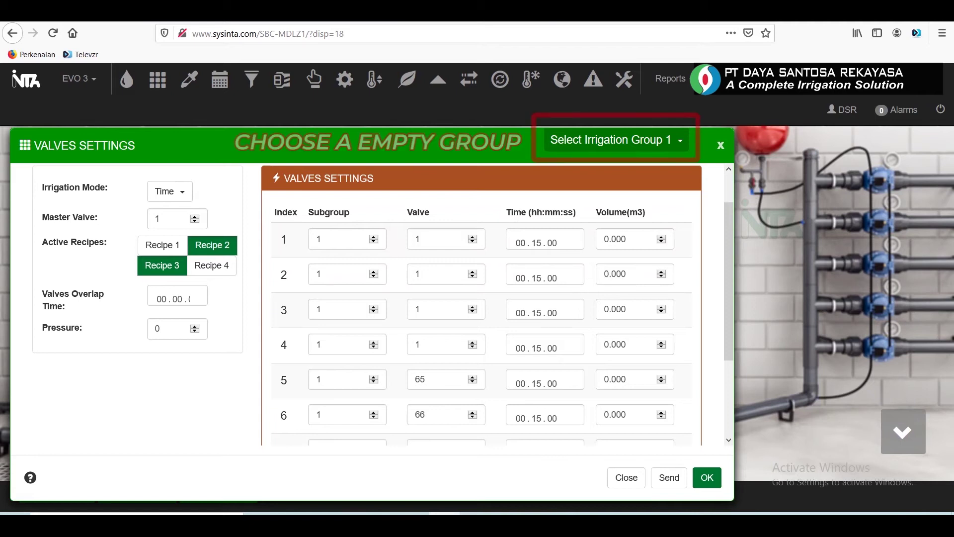
pyautogui.click(616, 140)
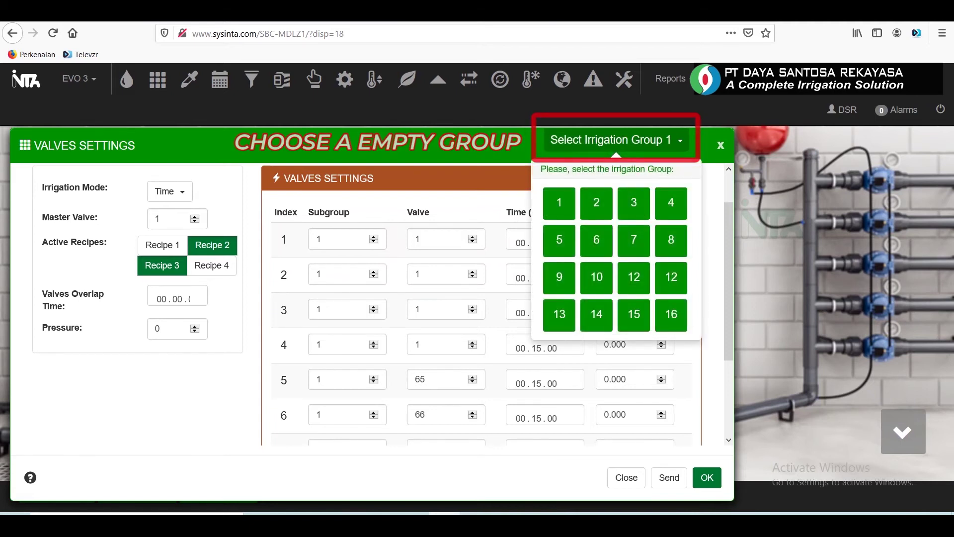
pyautogui.click(671, 314)
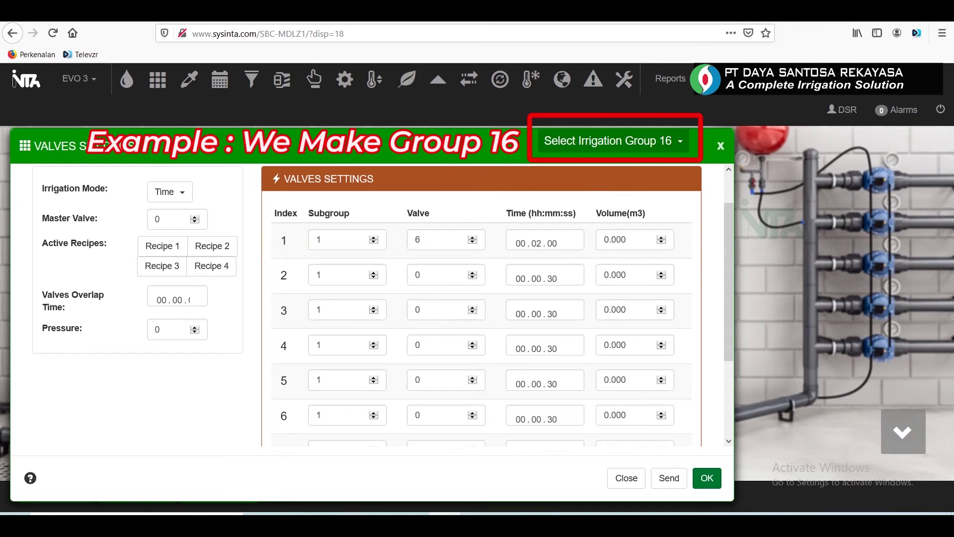
# Set the group 16 valve numbers for indexes 1 to 4 to 33, 65, 97 and 129.
pyautogui.scroll(1, 380, 305)
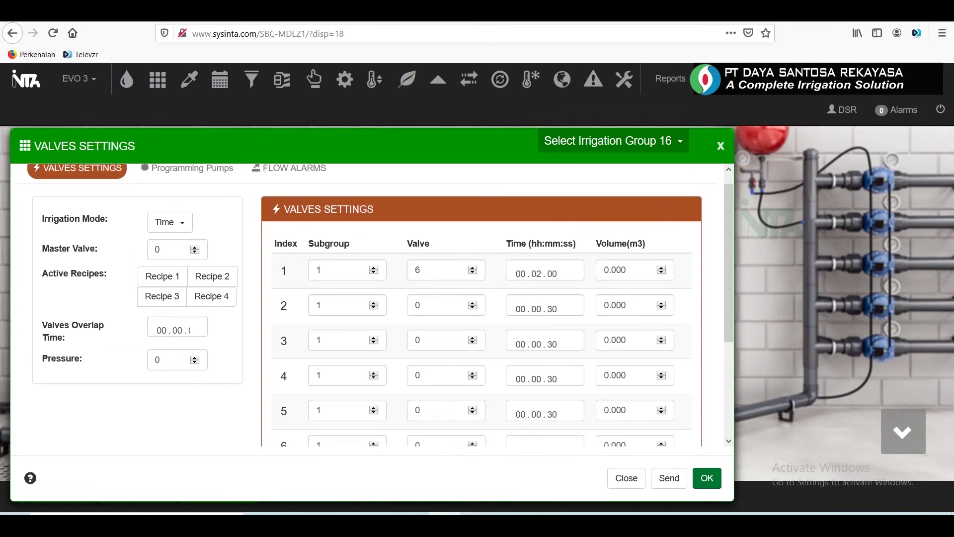
pyautogui.scroll(-1, 380, 305)
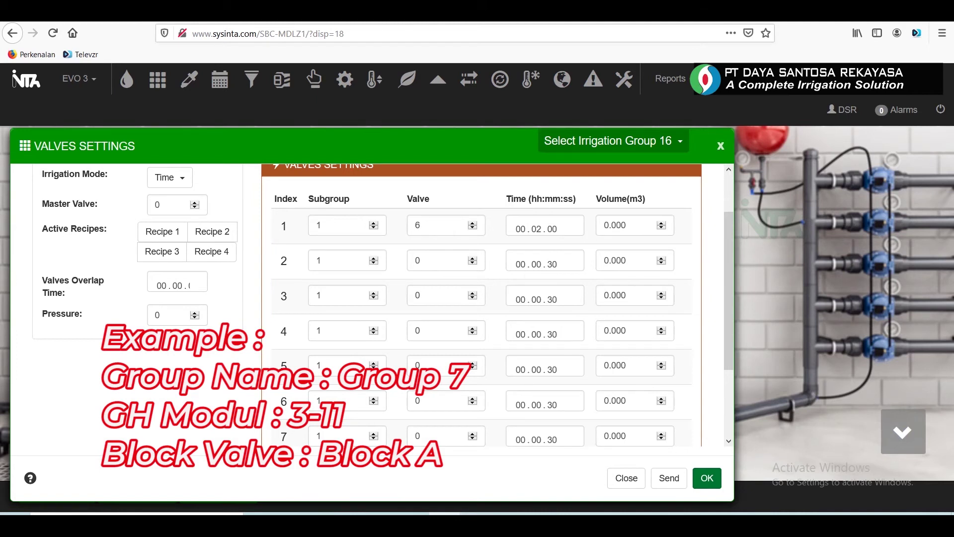
pyautogui.click(433, 225)
pyautogui.doubleClick(431, 225)
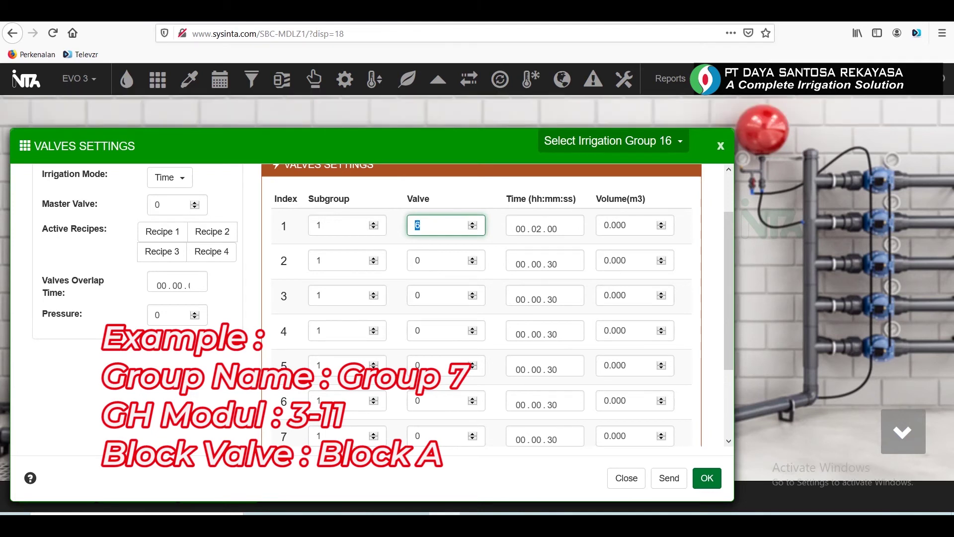
pyautogui.write('33')
pyautogui.click(423, 260)
pyautogui.doubleClick(418, 261)
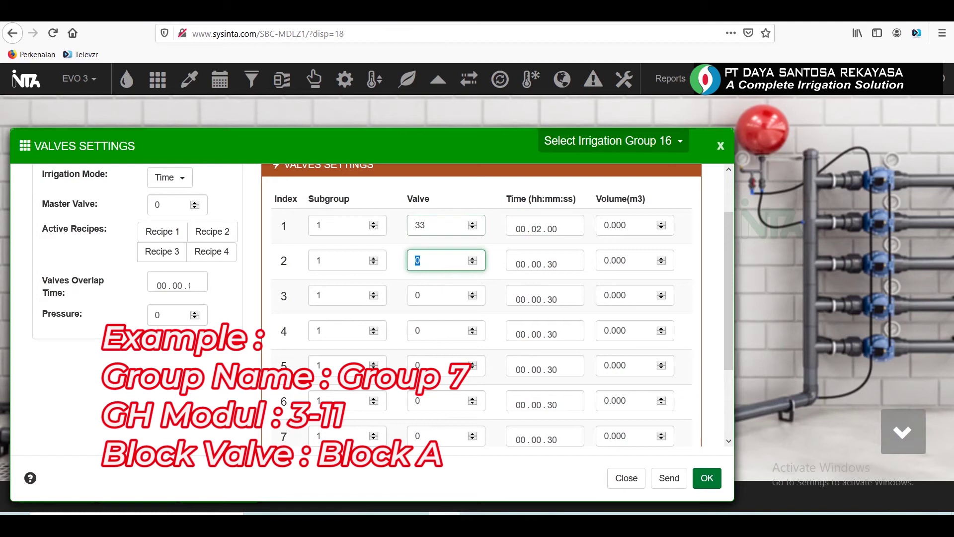
pyautogui.doubleClick(418, 296)
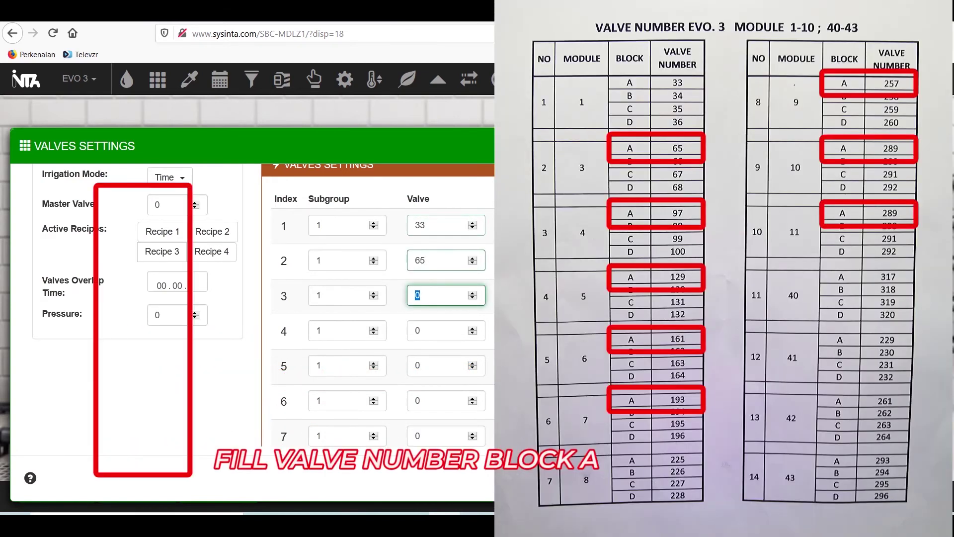
pyautogui.write('97')
pyautogui.click(420, 331)
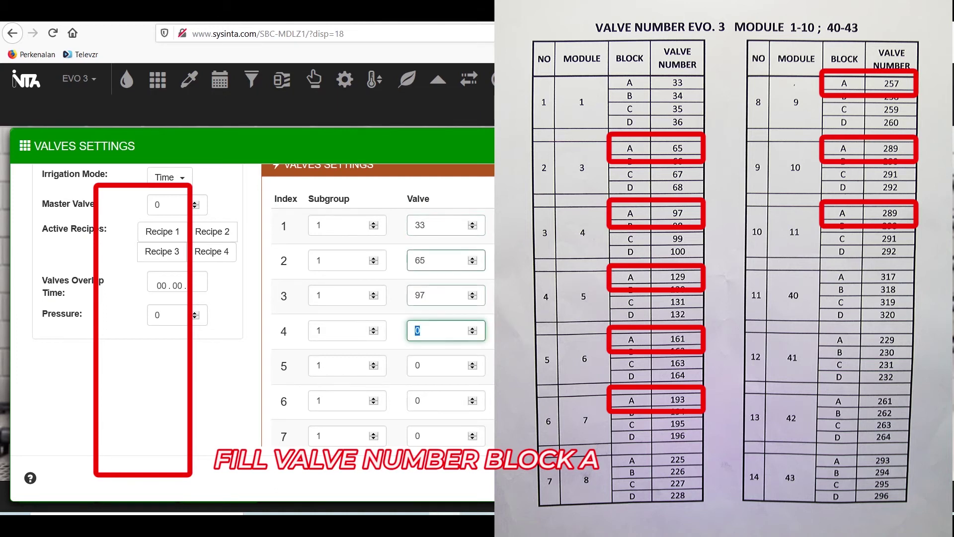
pyautogui.write('129')
# Set the group 16 valve numbers for indexes 5 to 8 to 161, 193, 225 and 257.
pyautogui.doubleClick(420, 225)
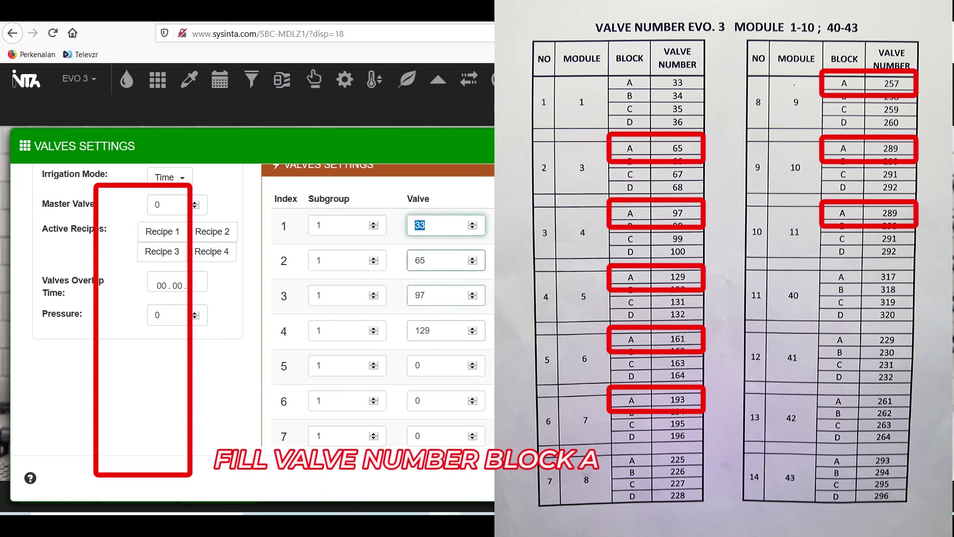
pyautogui.click(437, 366)
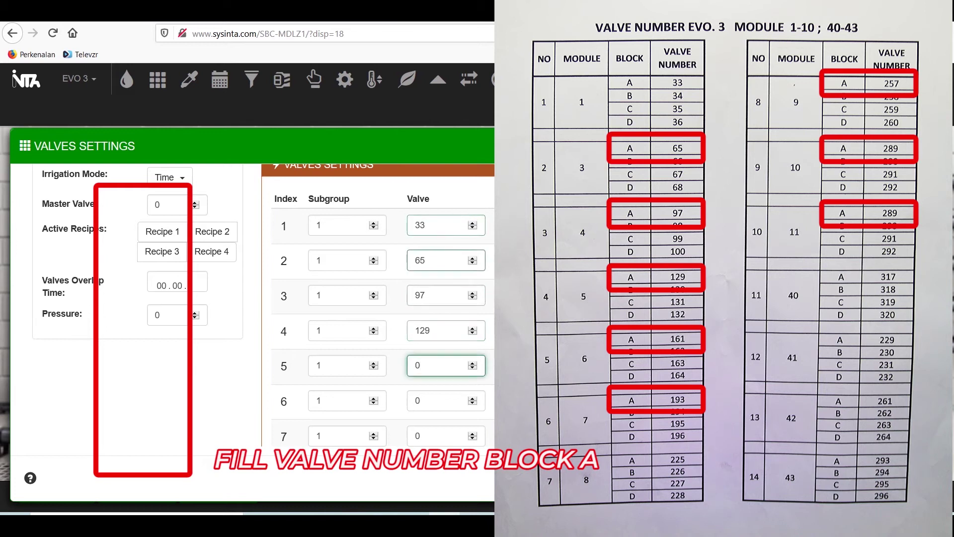
pyautogui.hotkey('ctrl', 'a')
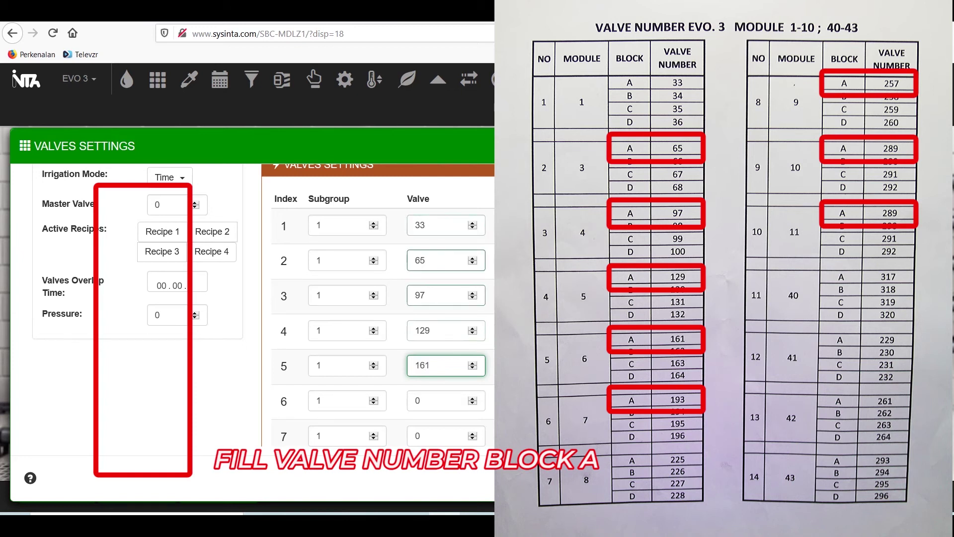
pyautogui.press('Tab')
pyautogui.click(420, 401)
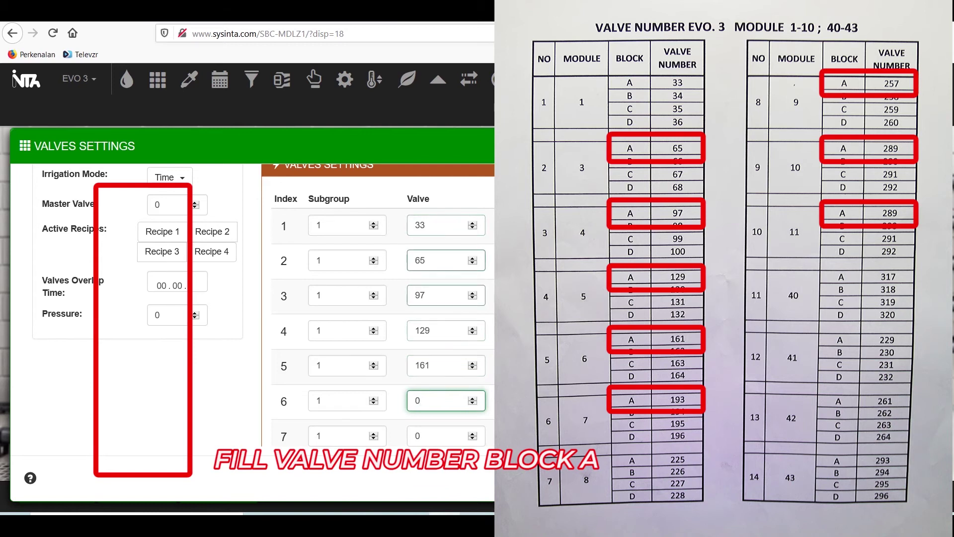
pyautogui.press('BackSpace')
pyautogui.write('193')
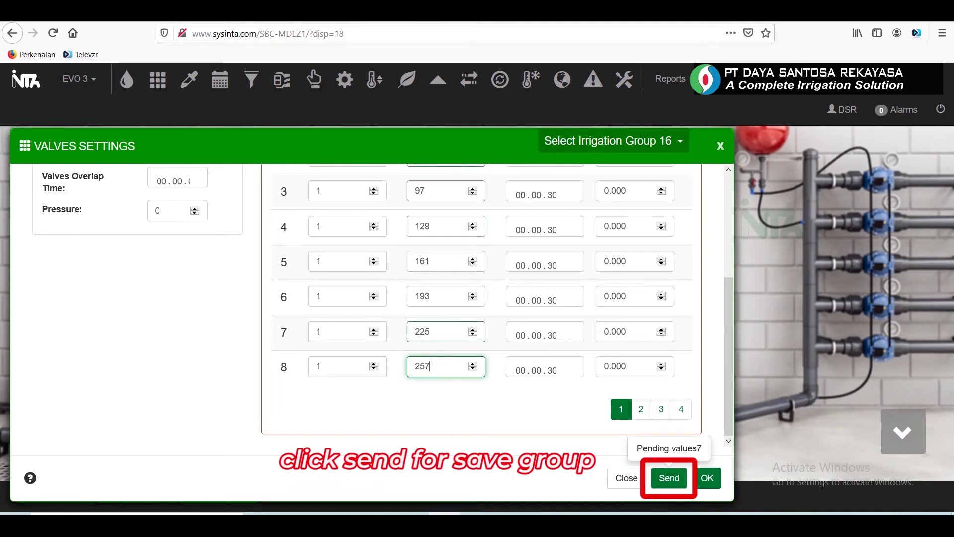
# Check the valve numbers entered for group 16 and send them to save the group.
pyautogui.click(669, 477)
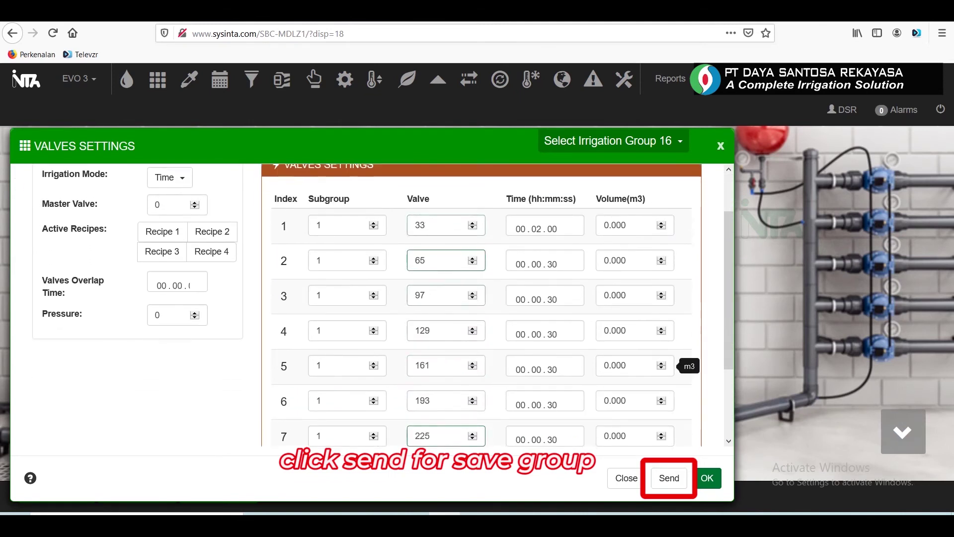
pyautogui.scroll(-2, 481, 306)
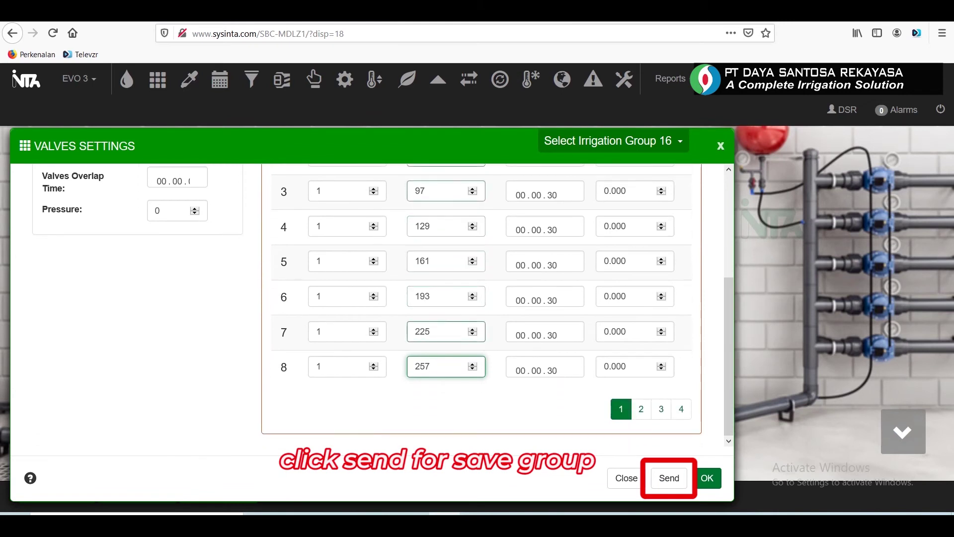
pyautogui.click(669, 477)
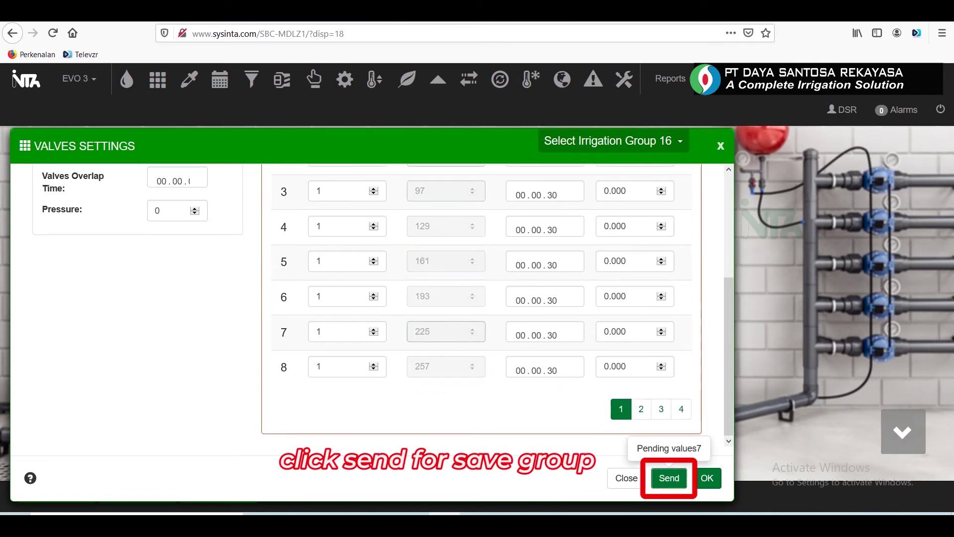
pyautogui.click(669, 478)
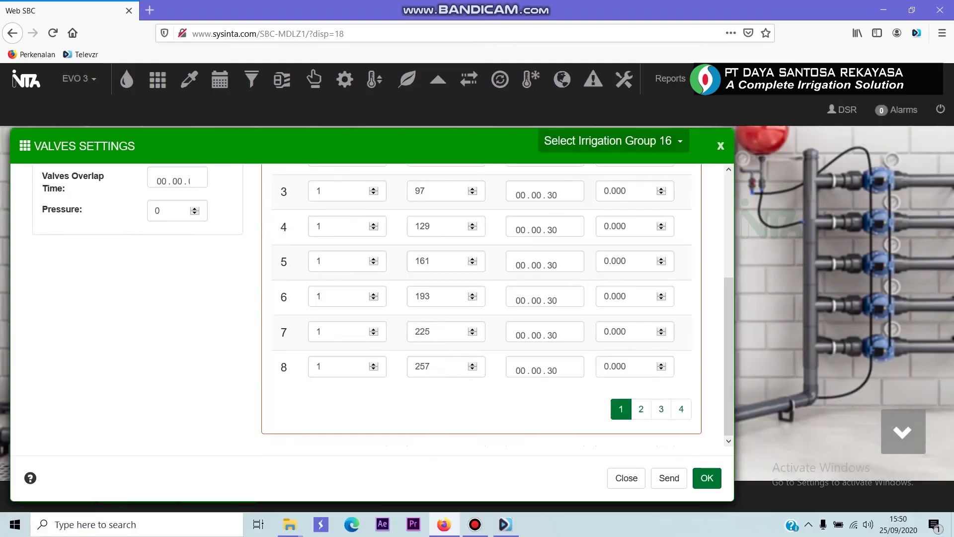
# Set the irrigation time of indexes 1, 2 and 3 to 00:15:00.
pyautogui.scroll(5, 588, 285)
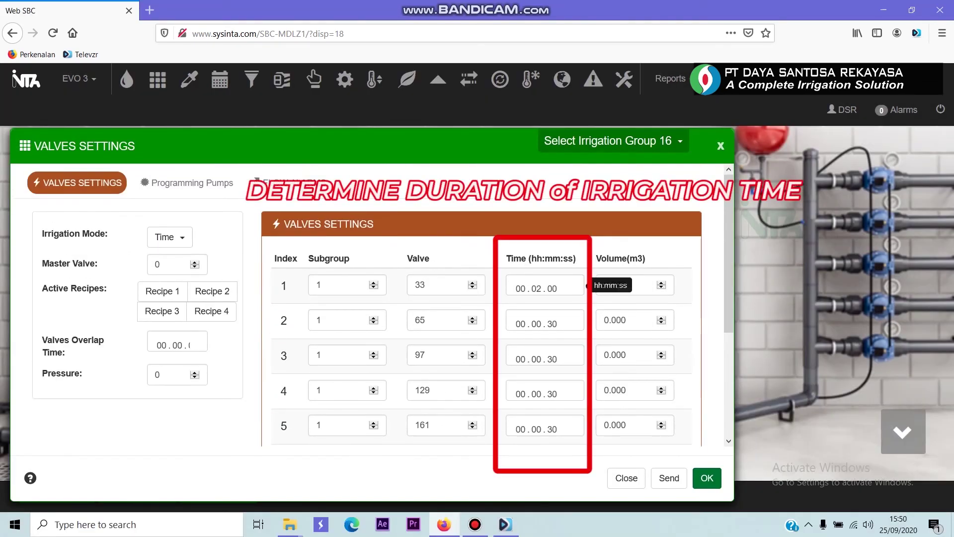
pyautogui.click(520, 288)
pyautogui.click(536, 289)
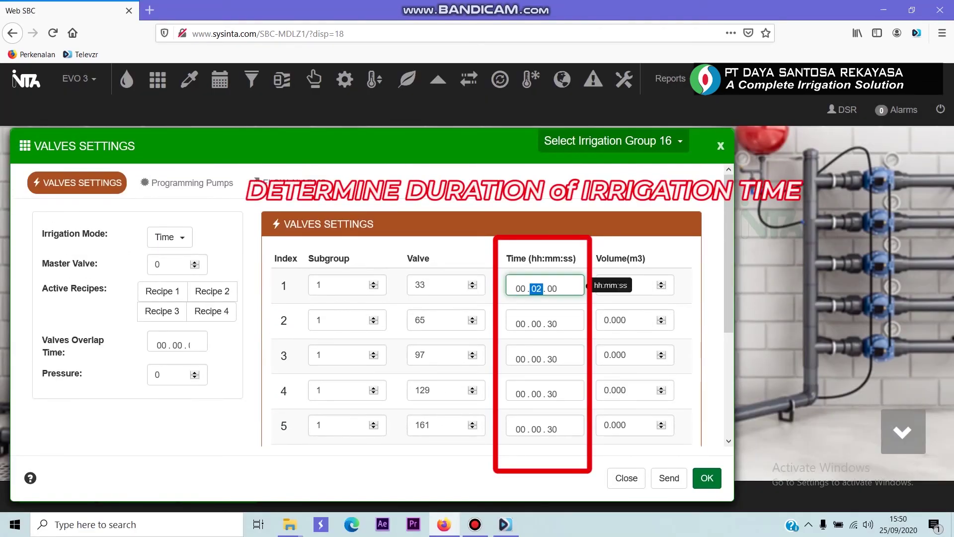
pyautogui.write('5')
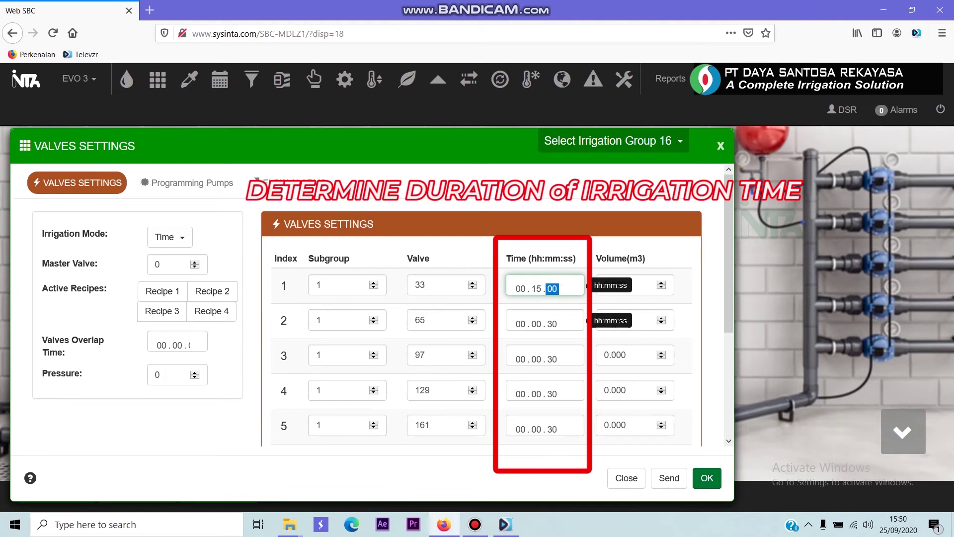
pyautogui.click(536, 323)
pyautogui.write('15')
pyautogui.click(536, 359)
pyautogui.write('15 . ')
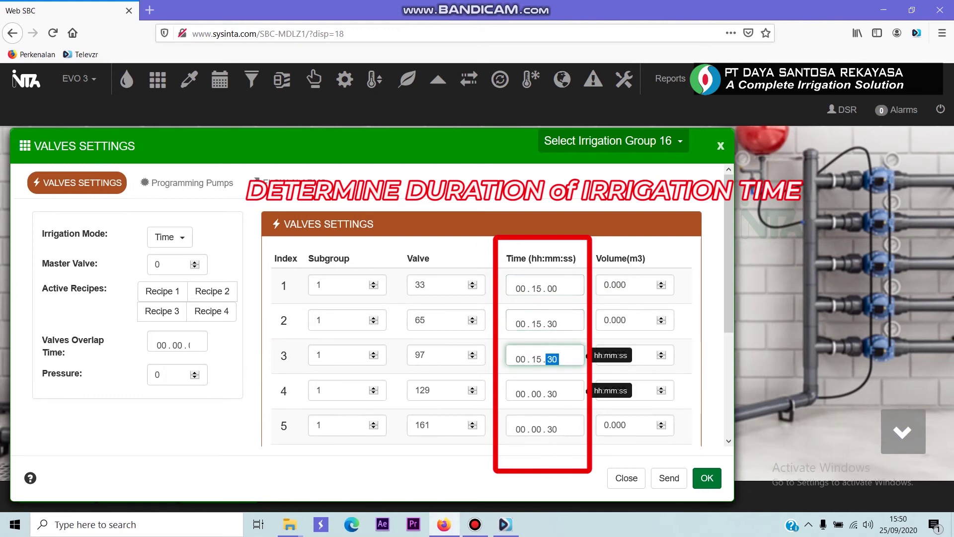
pyautogui.write('00')
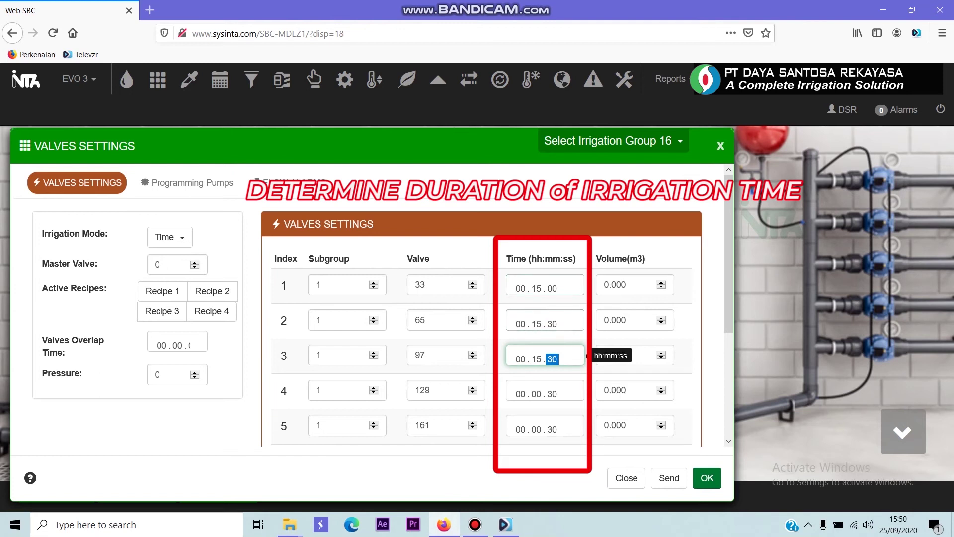
pyautogui.click(551, 324)
pyautogui.write('00')
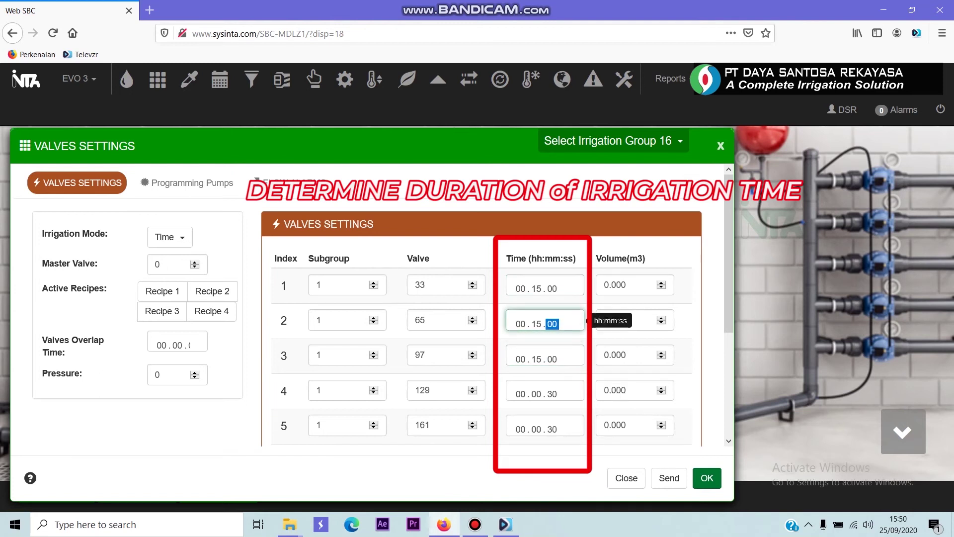
# Set the irrigation time of indexes 4 and 5 to 00:15:00.
pyautogui.click(536, 393)
pyautogui.write('15 . ')
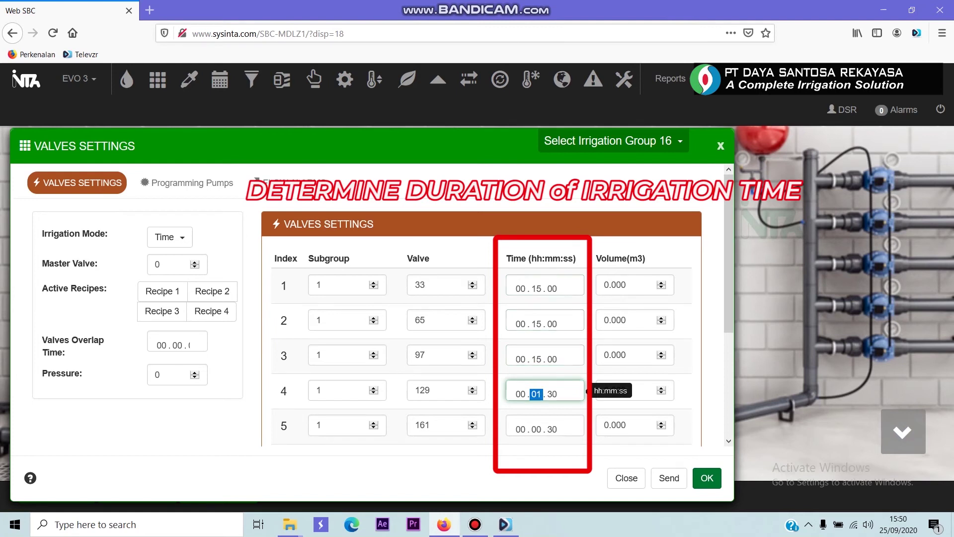
pyautogui.write('00')
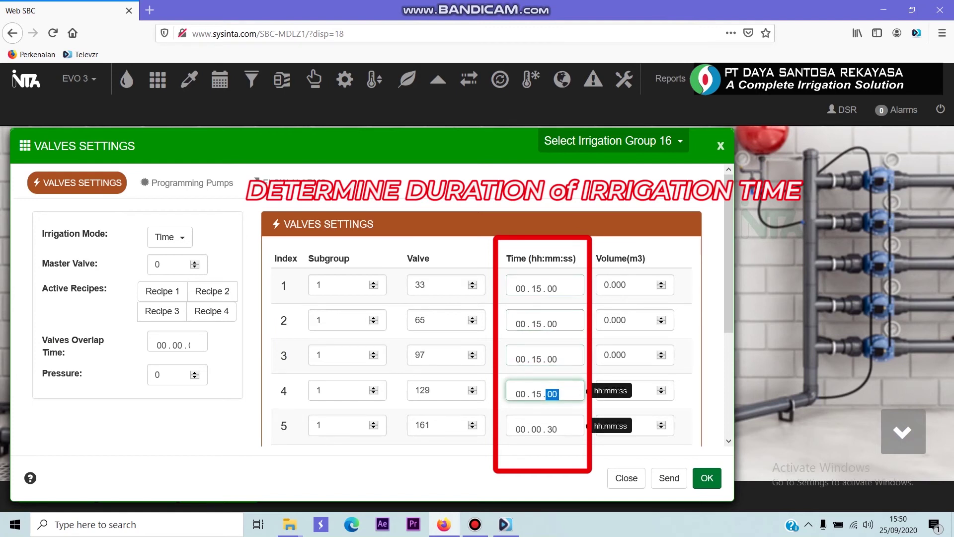
pyautogui.click(536, 429)
pyautogui.write('011500')
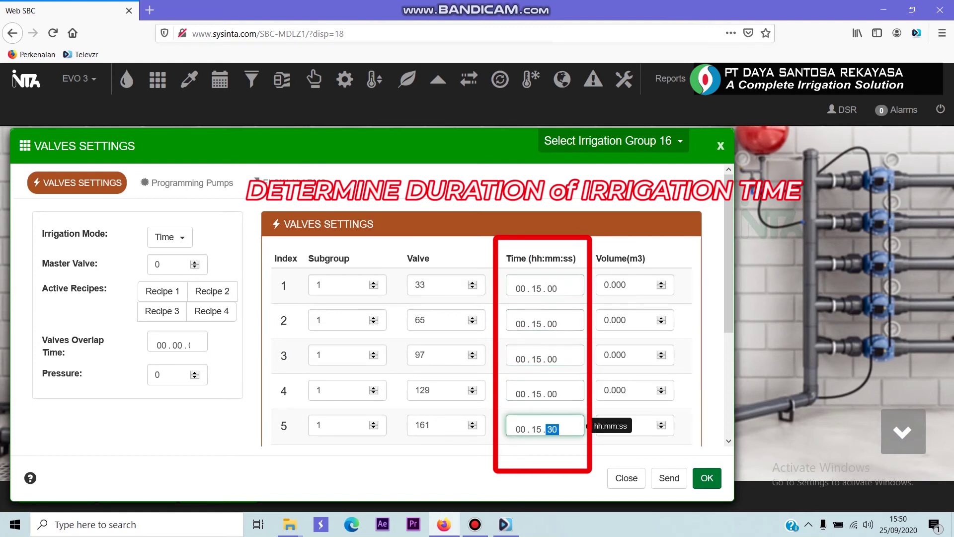
# Set the irrigation time of indexes 6, 7 and 8 to 00:15:00 and send the changed durations.
pyautogui.scroll(-3, 380, 309)
pyautogui.click(536, 345)
pyautogui.write('1500')
pyautogui.click(537, 380)
pyautogui.write('1500')
pyautogui.click(536, 415)
pyautogui.write('1500')
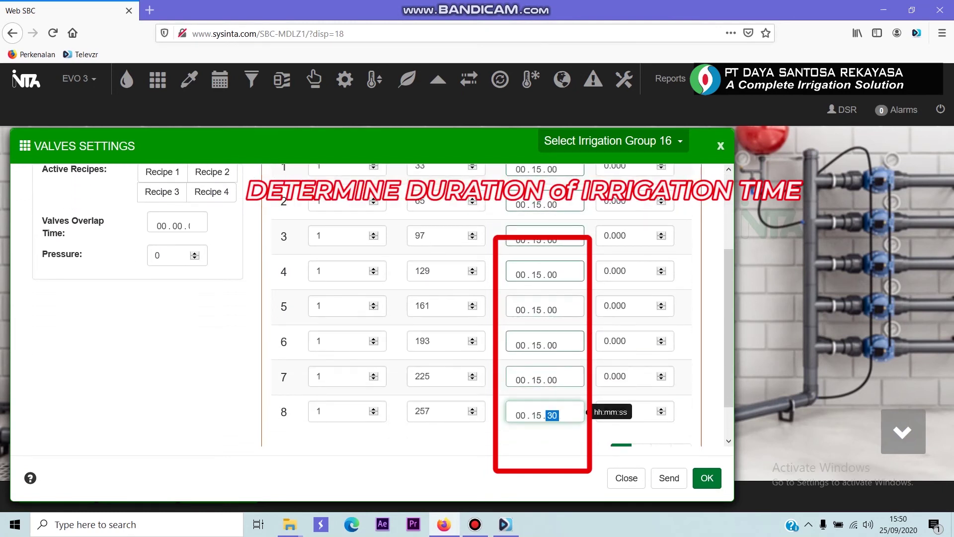
pyautogui.click(669, 478)
pyautogui.press('Return')
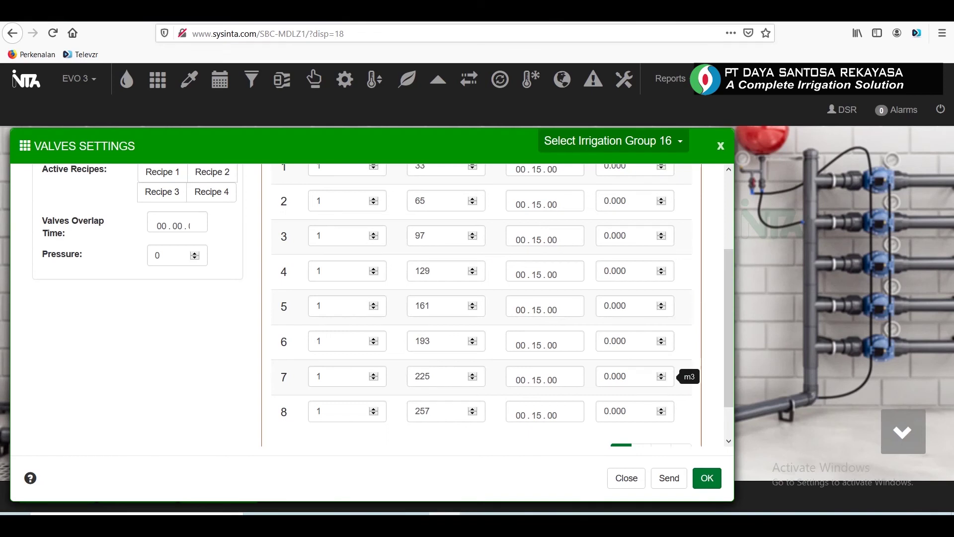
# Assign the valves at indexes 2 and 5 to subgroup 2.
pyautogui.scroll(5, 681, 377)
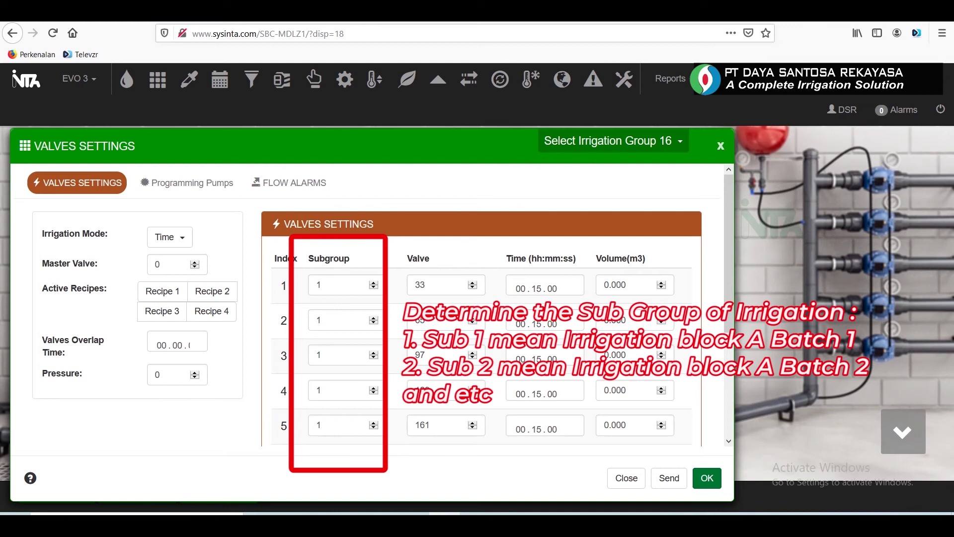
pyautogui.doubleClick(319, 320)
pyautogui.write('2')
pyautogui.click(319, 425)
pyautogui.doubleClick(319, 425)
pyautogui.write('2')
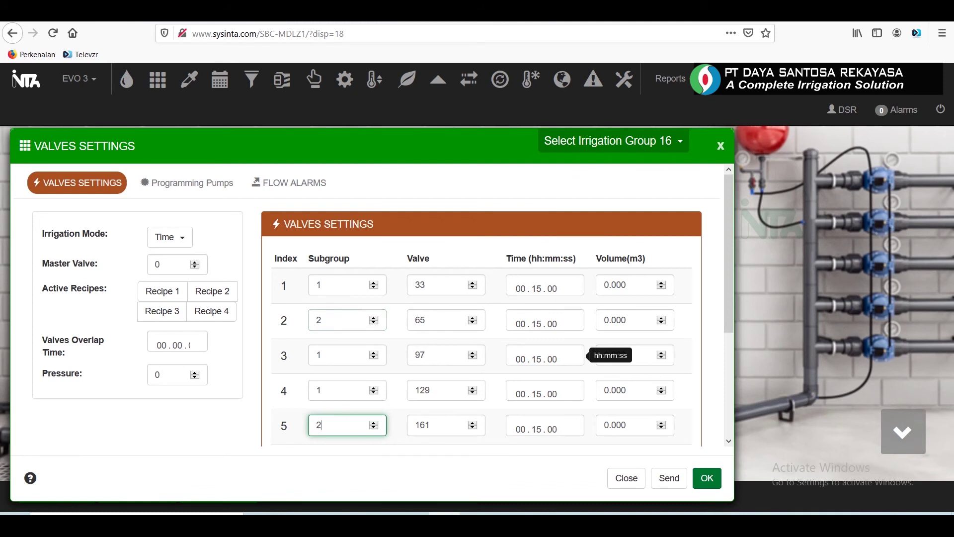
# Reassign the valves at indexes 2 and 5 to subgroup 1.
pyautogui.doubleClick(319, 320)
pyautogui.write('1')
pyautogui.doubleClick(318, 425)
pyautogui.write('1')
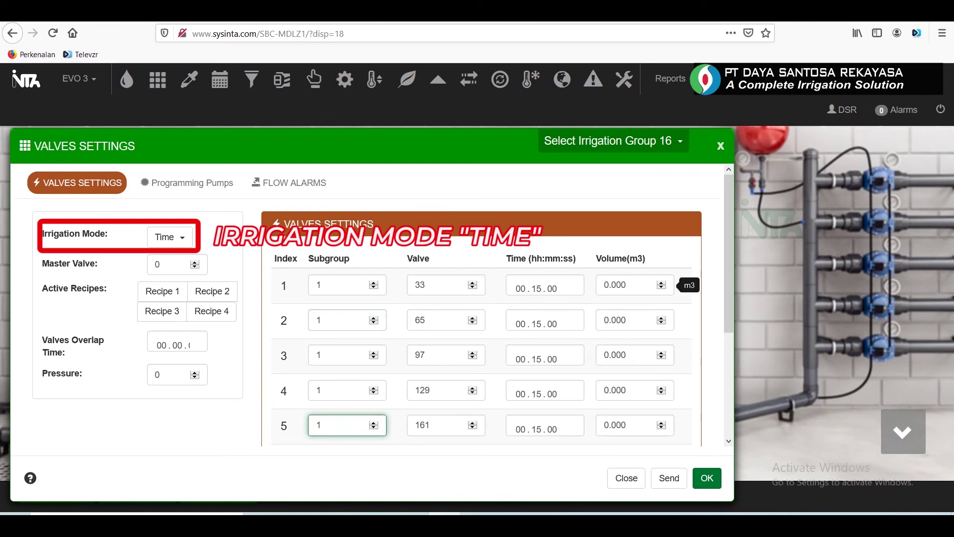
# Choose Time as the irrigation mode of group 16 and set its master valve to 1.
pyautogui.click(162, 291)
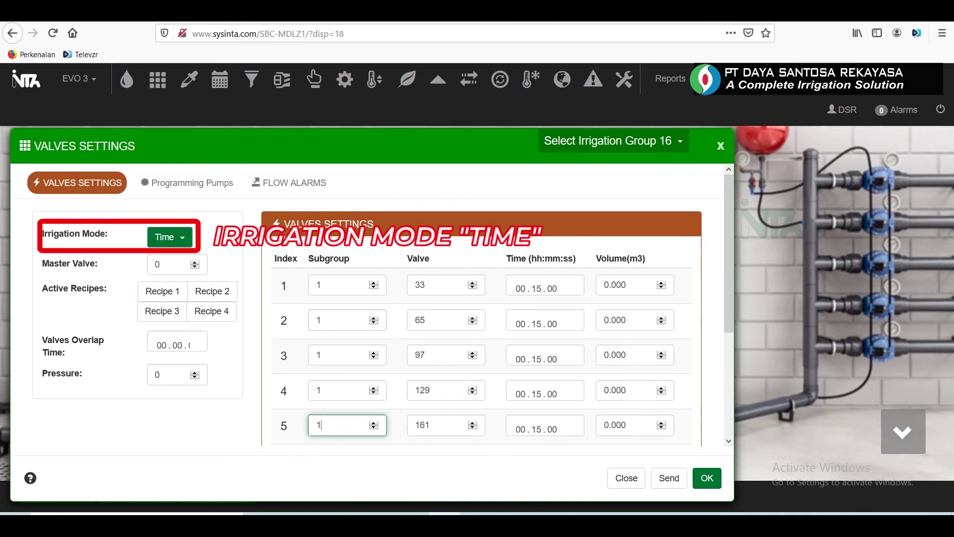
pyautogui.click(169, 237)
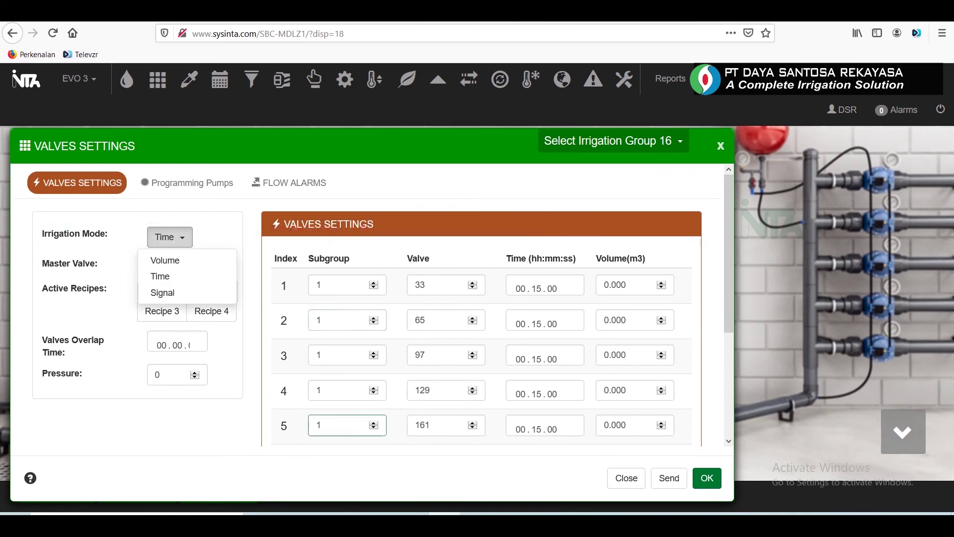
pyautogui.click(160, 275)
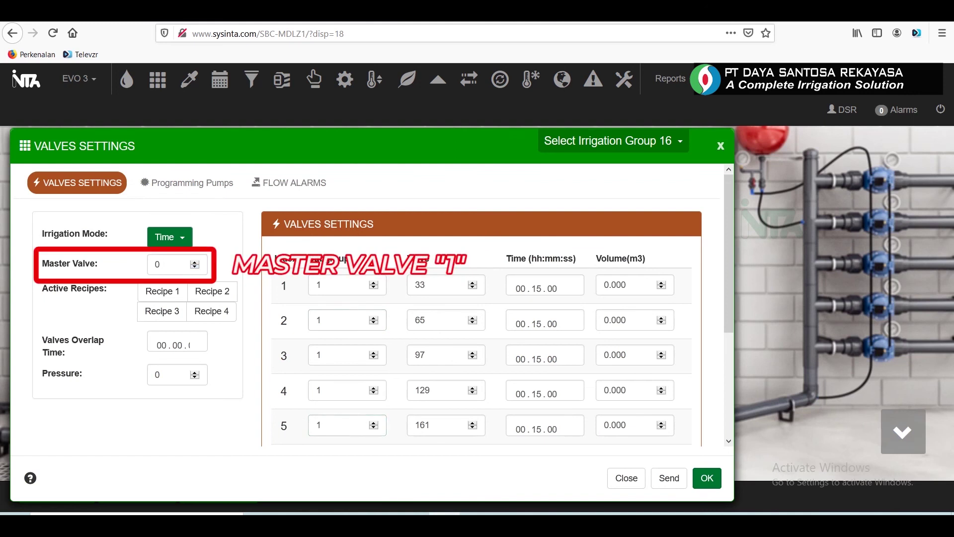
pyautogui.doubleClick(158, 264)
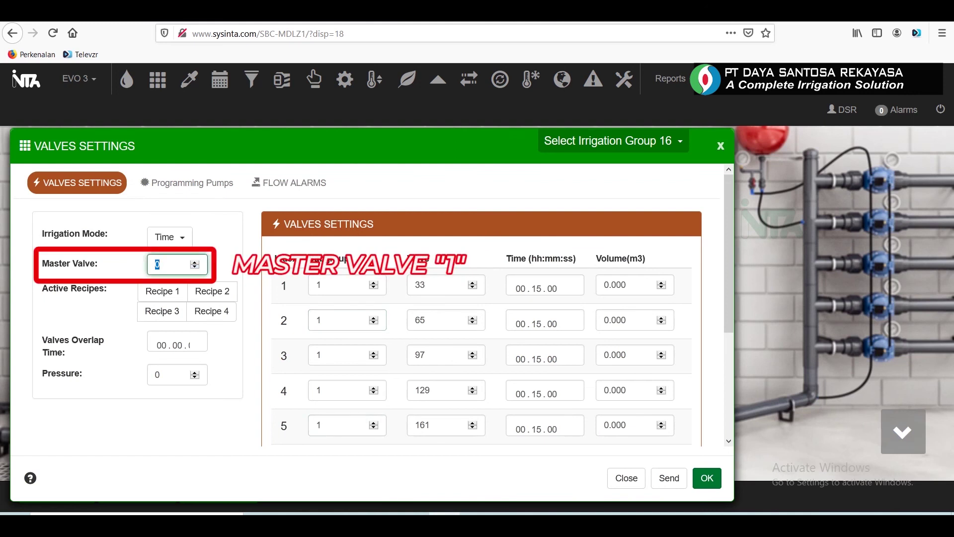
pyautogui.write('1')
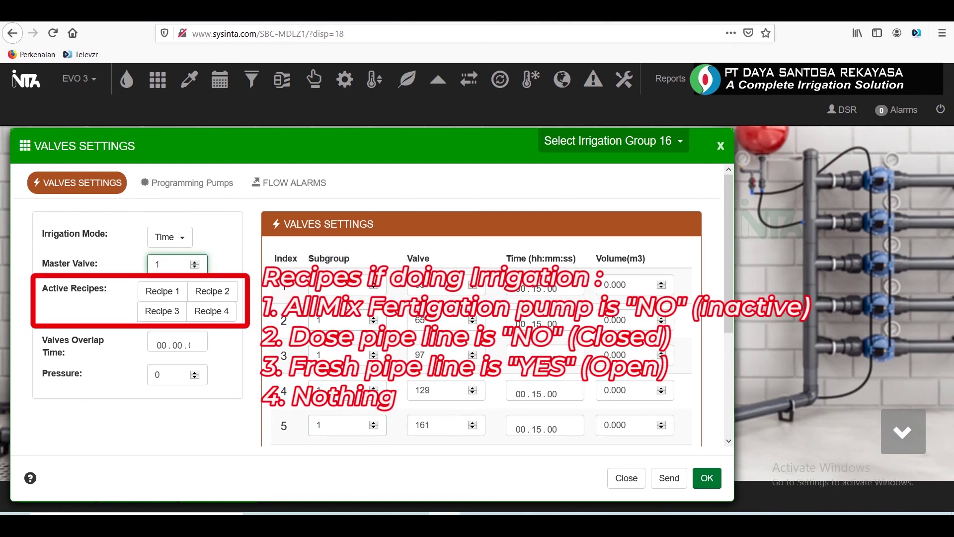
# Make Recipe 3 the only active recipe for irrigation group 16 and send the changed valve settings.
pyautogui.click(162, 291)
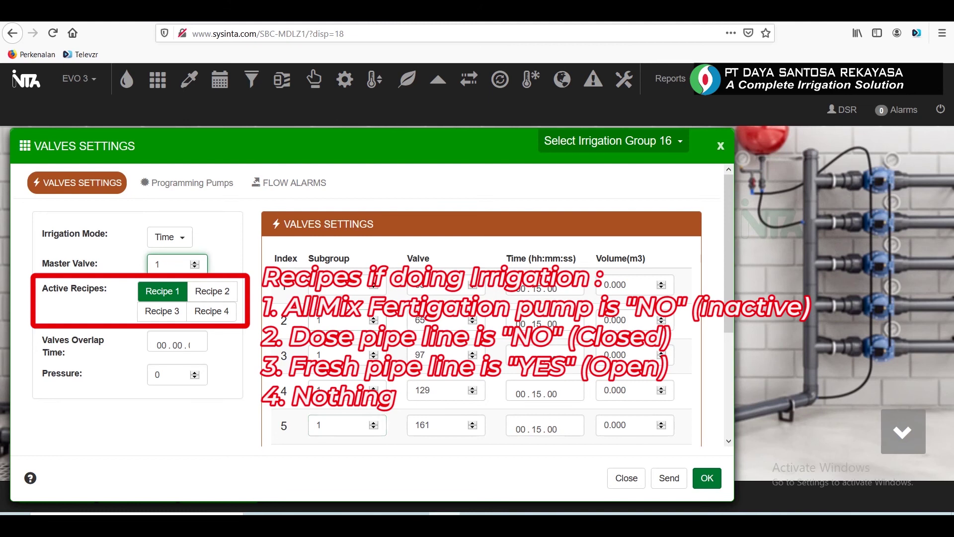
pyautogui.click(162, 311)
pyautogui.click(162, 311)
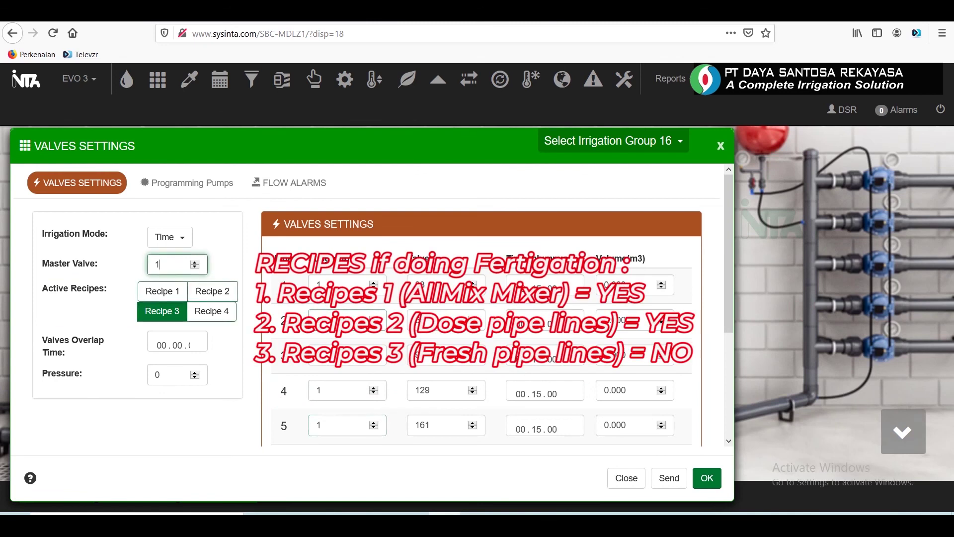
pyautogui.click(212, 292)
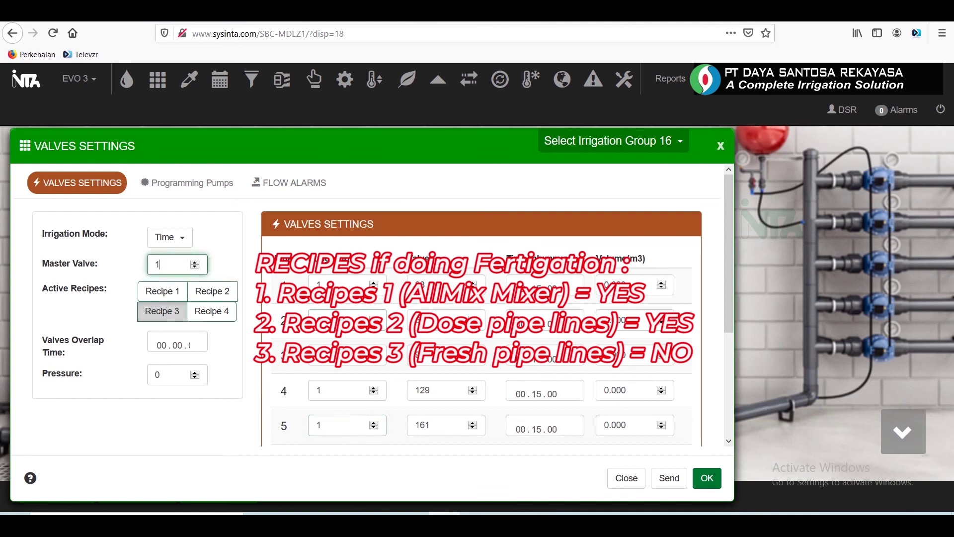
pyautogui.click(162, 311)
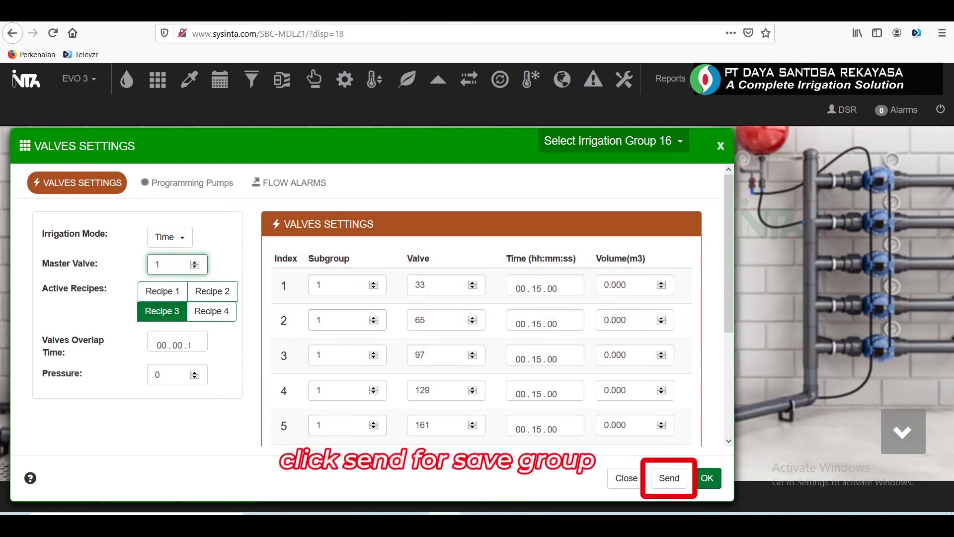
pyautogui.click(669, 477)
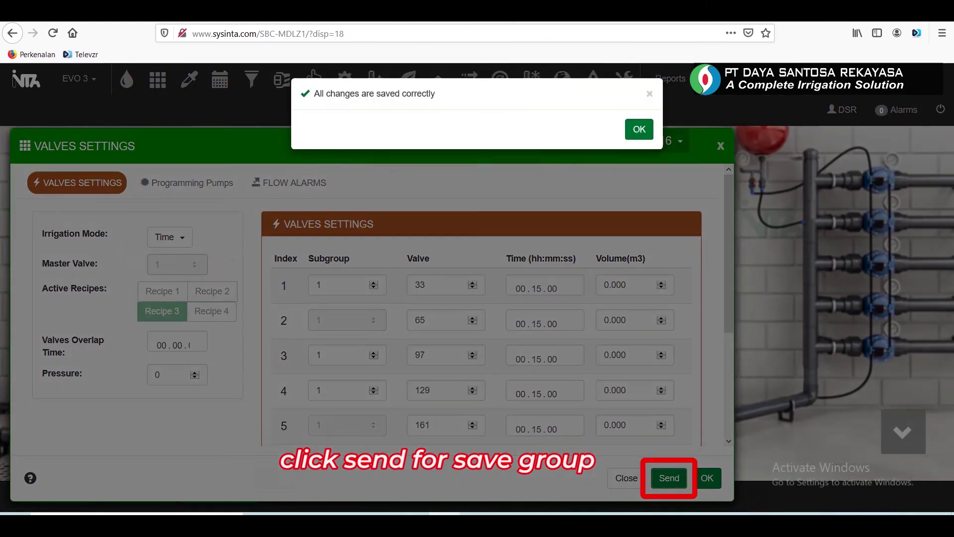
pyautogui.press('Return')
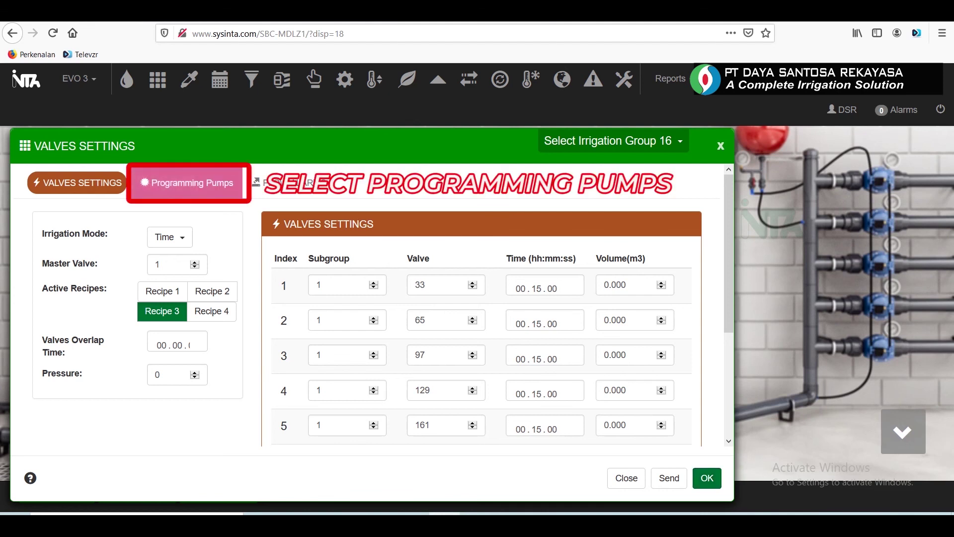
# In the group's pump programming, enable Pump 1, disable Pump 2, send the changes and close the valves settings.
pyautogui.click(189, 183)
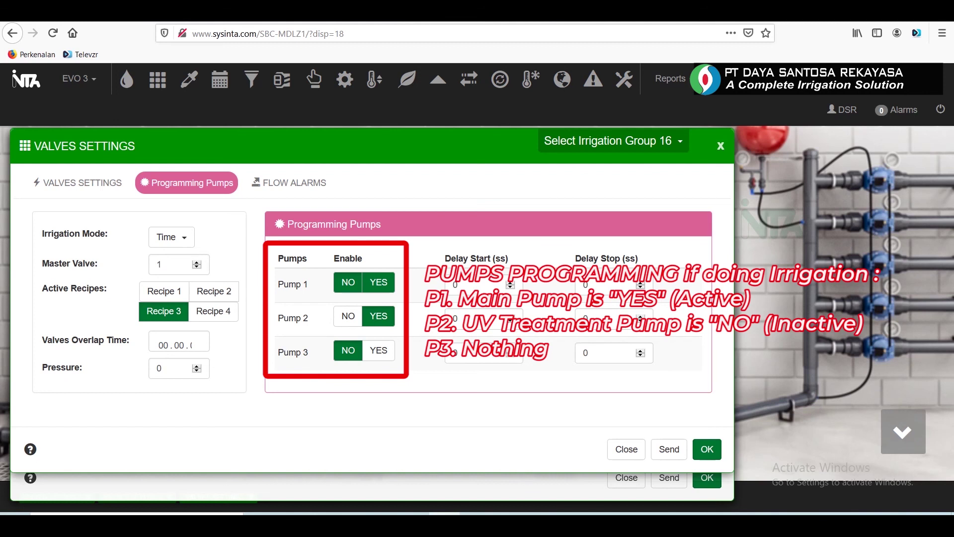
pyautogui.click(378, 282)
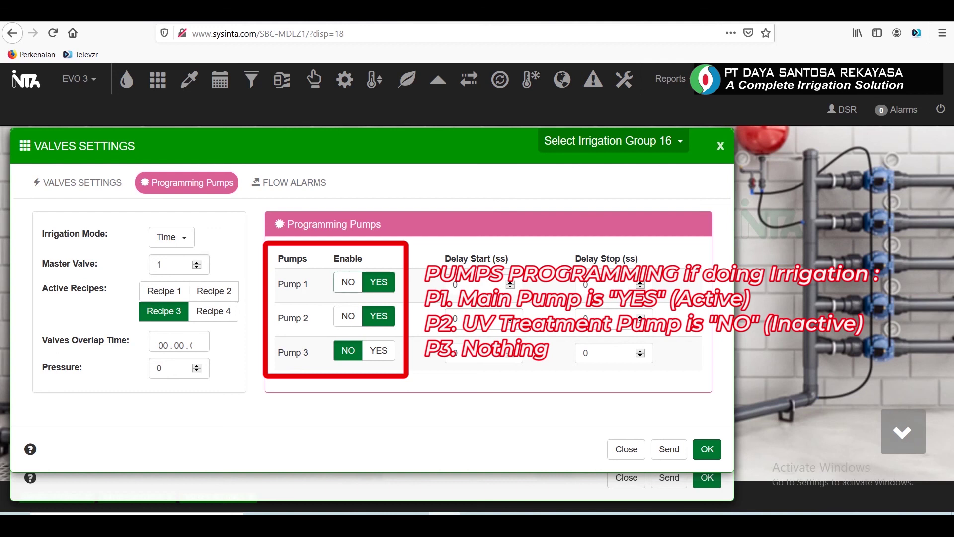
pyautogui.click(349, 316)
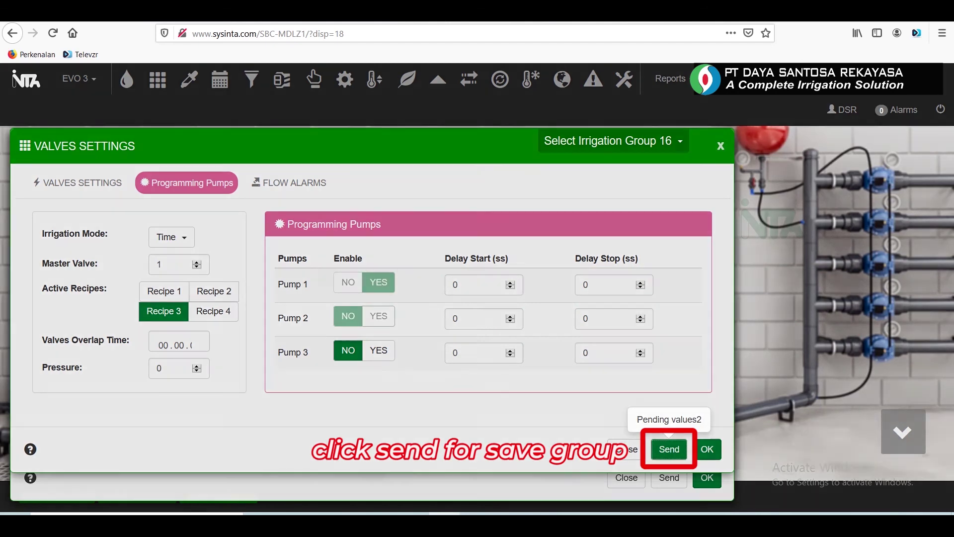
pyautogui.press('Return')
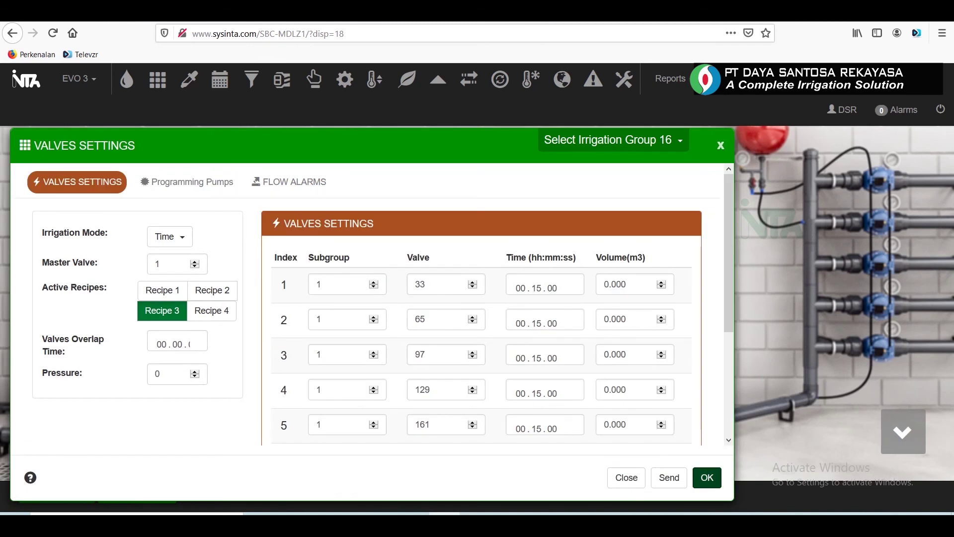
pyautogui.click(706, 478)
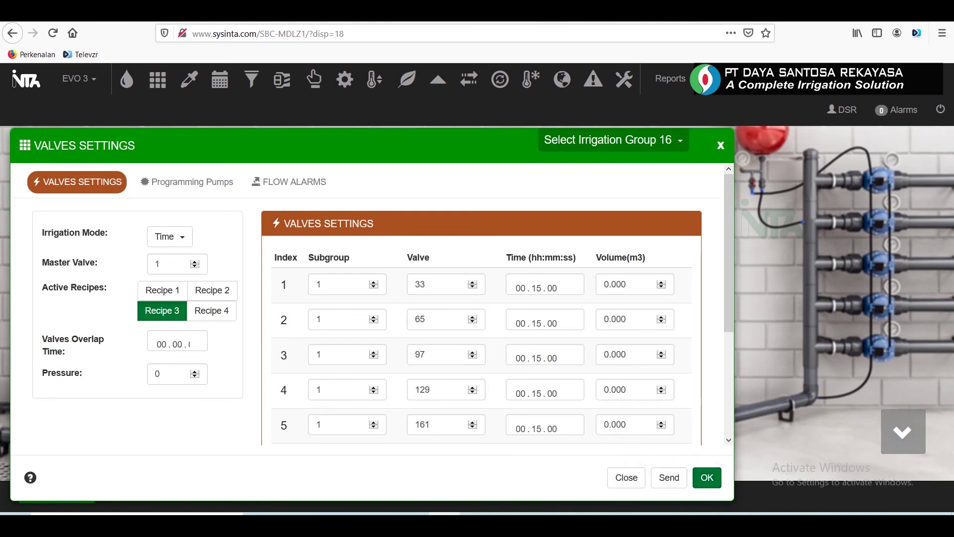
pyautogui.click(721, 145)
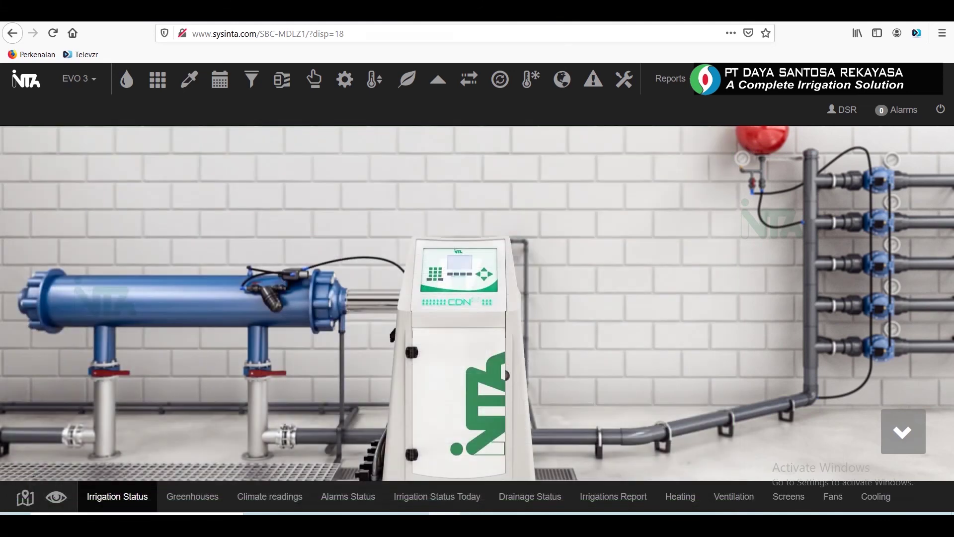